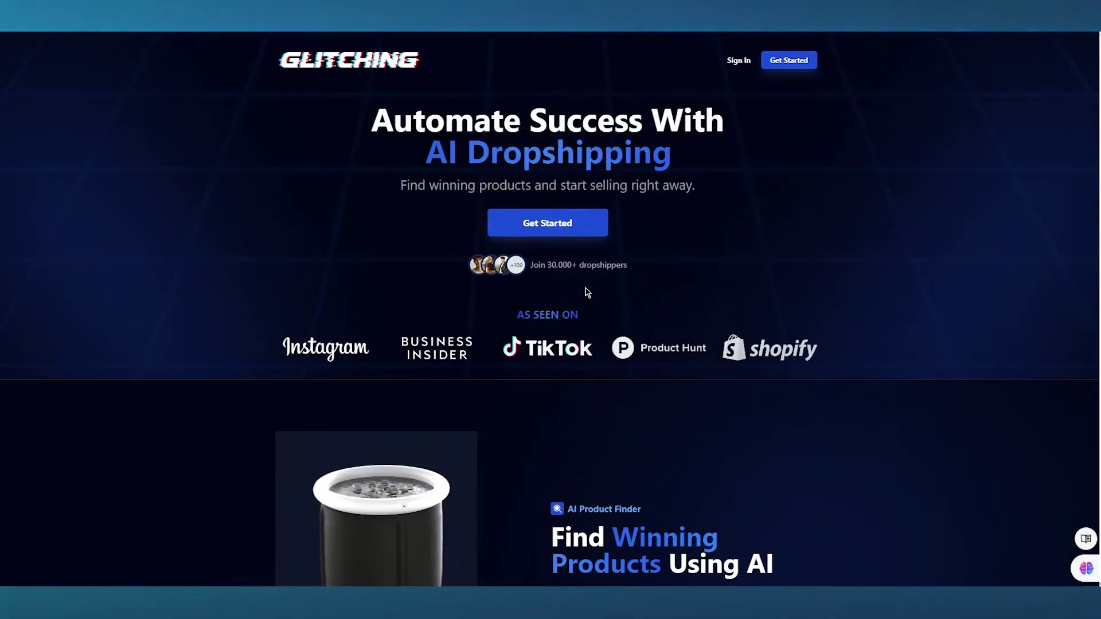
Step: Browse the Glitching landing page and go to the account sign-in page
scroll(402, 310, down, 1)
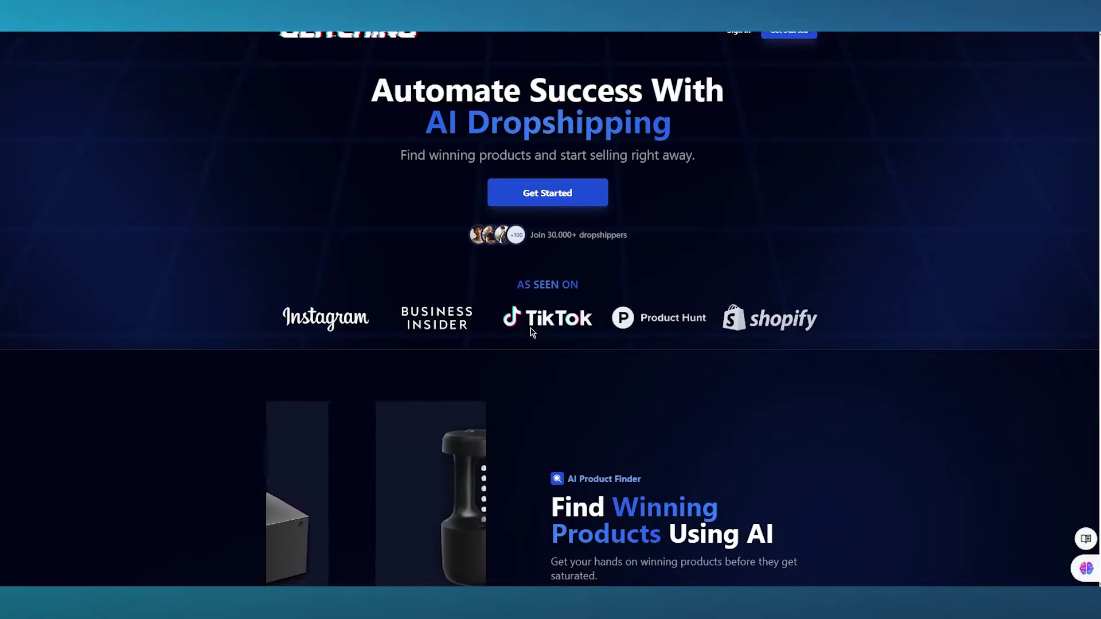
scroll(532, 333, down, 8)
scroll(532, 334, down, 3)
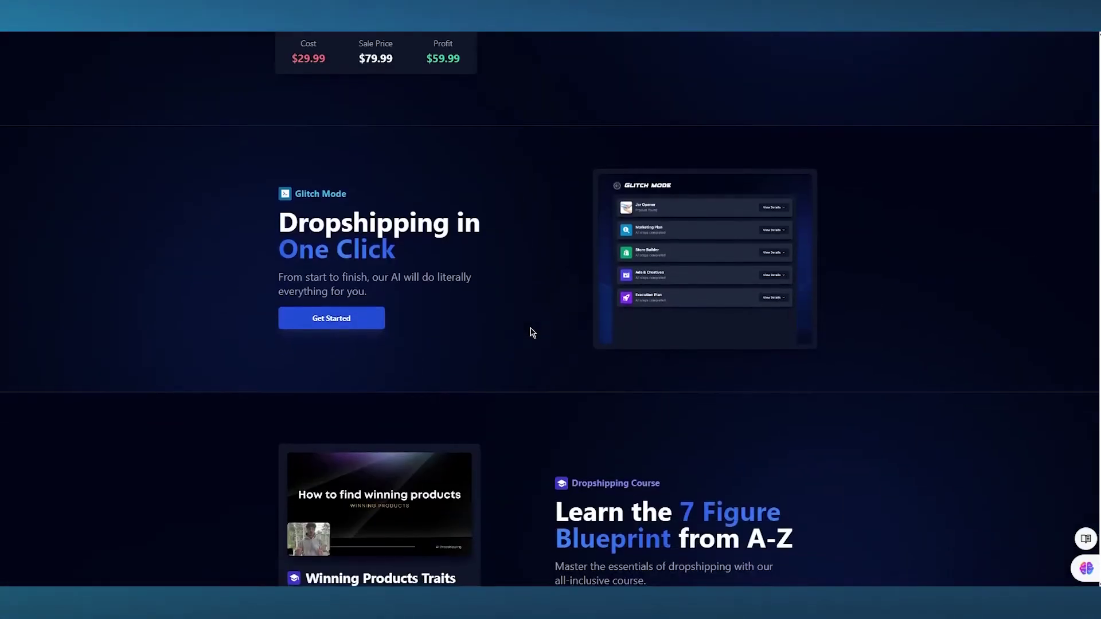
scroll(531, 331, up, 15)
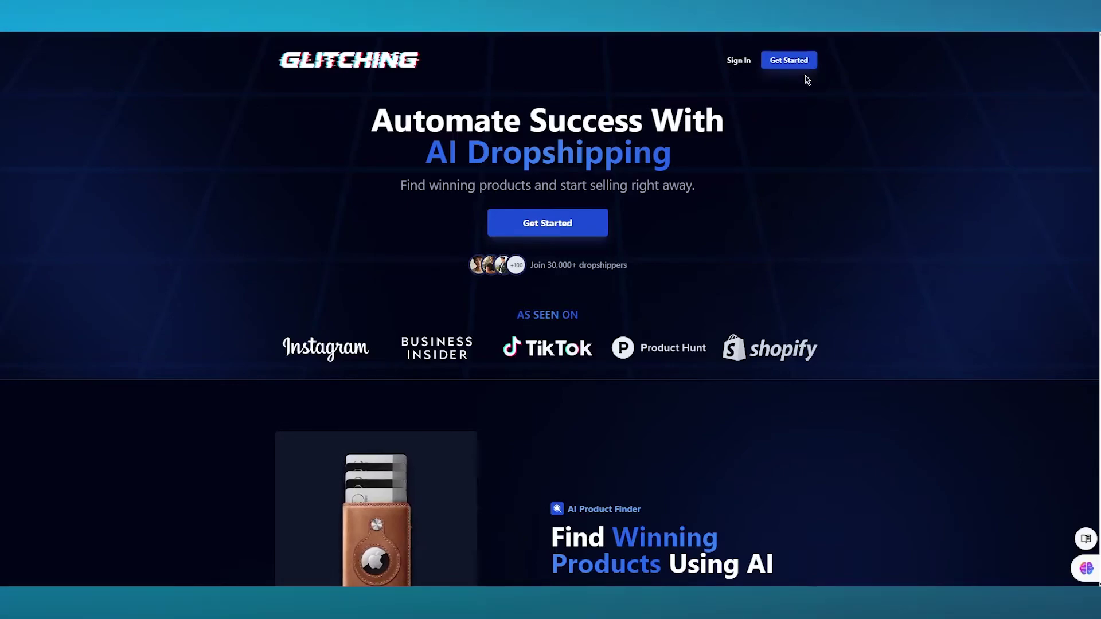
click(738, 62)
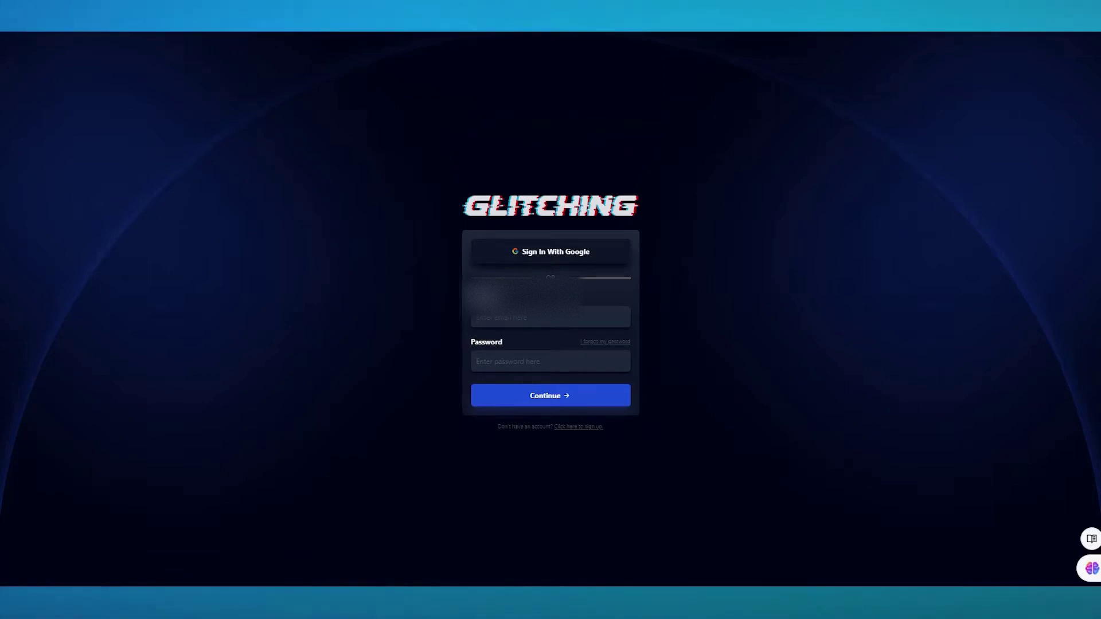
Step: Paste the account e-mail into the email field and enter the account password
right_click(510, 321)
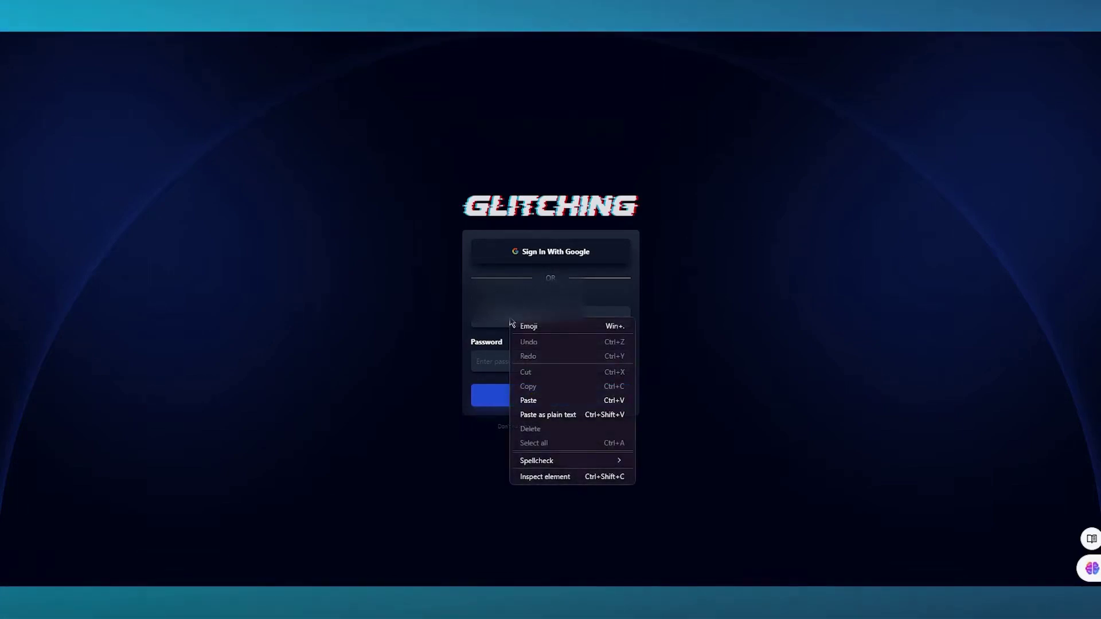
click(542, 405)
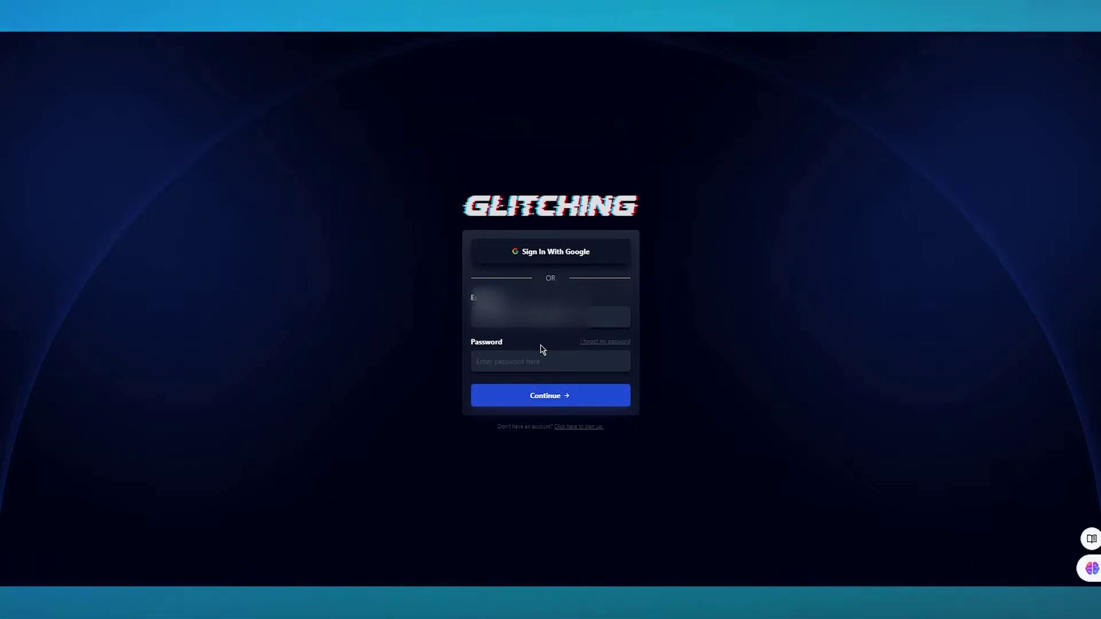
click(519, 354)
text(••)
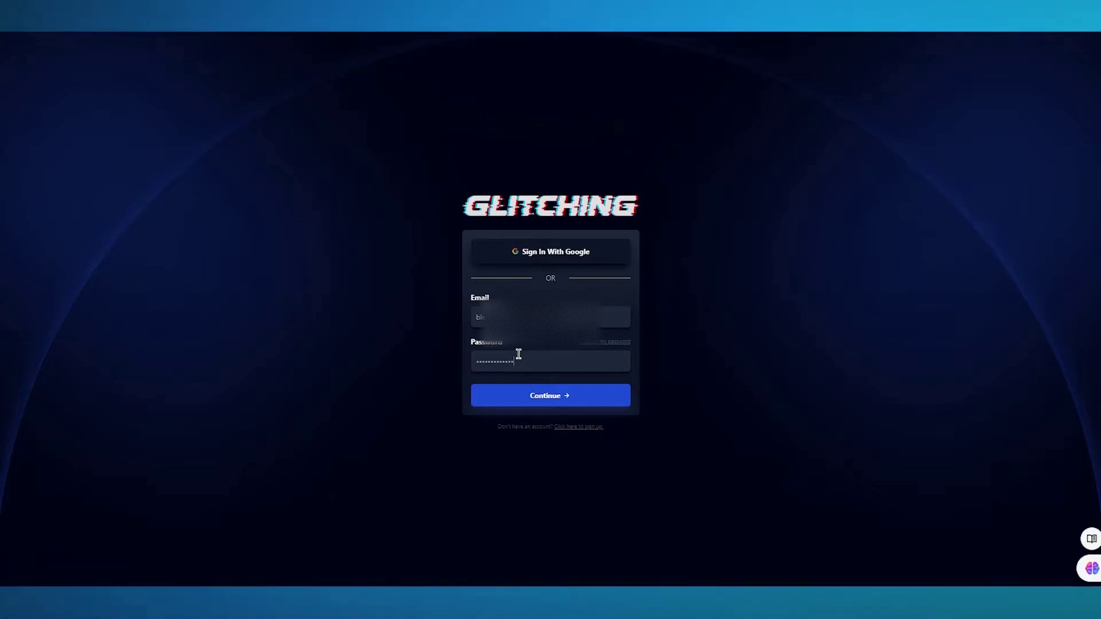
text(•••)
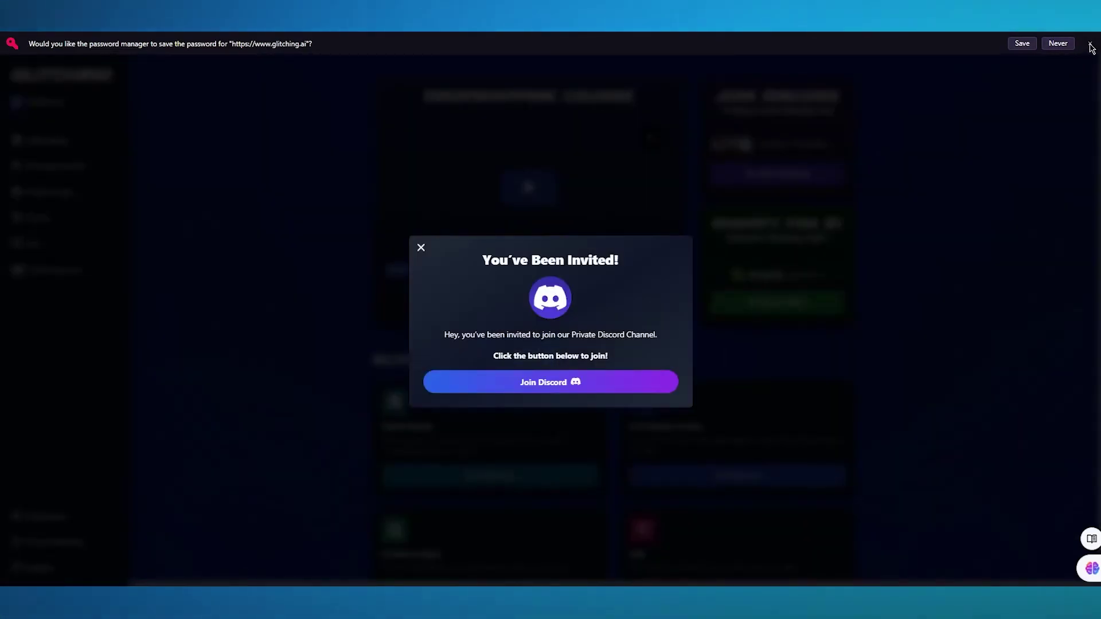
Step: Dismiss the password-save offer and the Discord invitation, then start the dashboard tutorial
click(1060, 45)
click(421, 240)
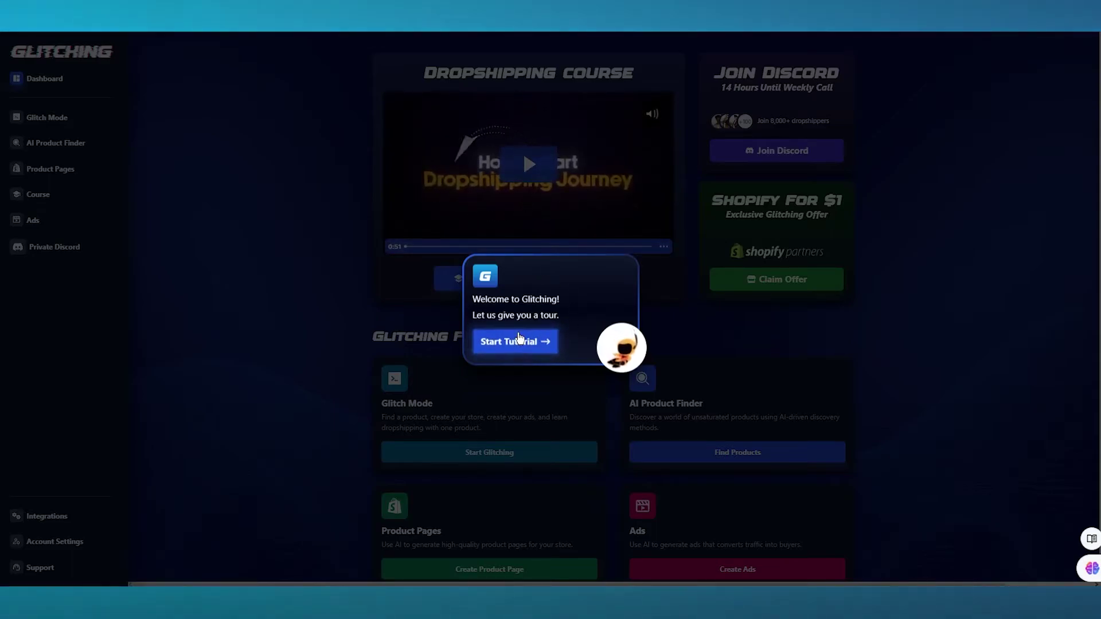
click(519, 339)
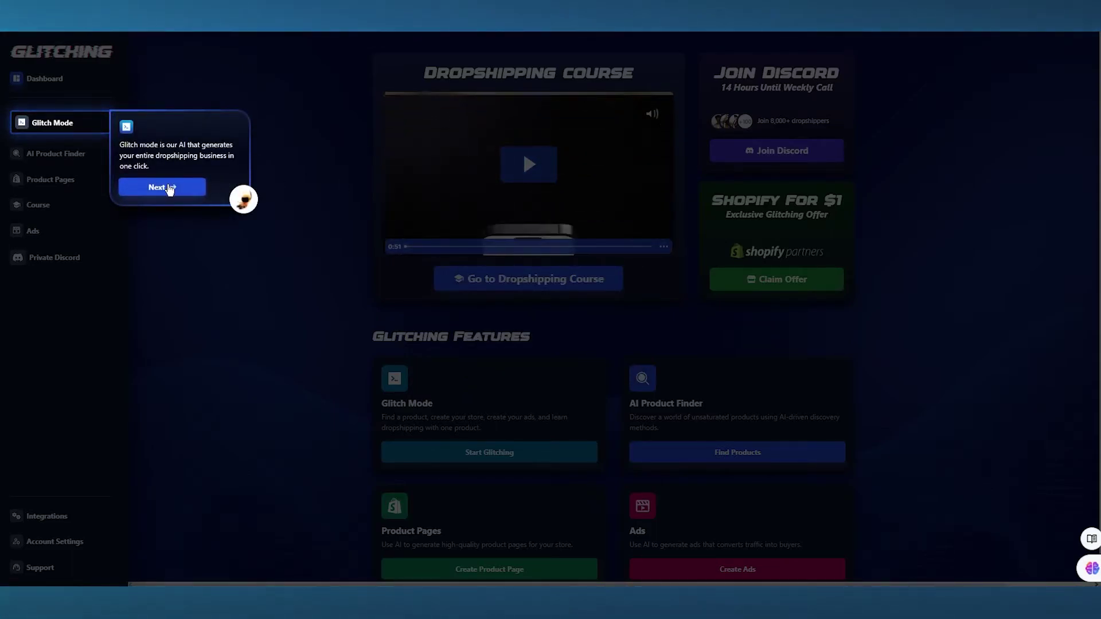
Step: Step through the dashboard tour: Product Pages, Course, Ads, Private Discord, to the end
click(163, 187)
click(165, 212)
click(166, 233)
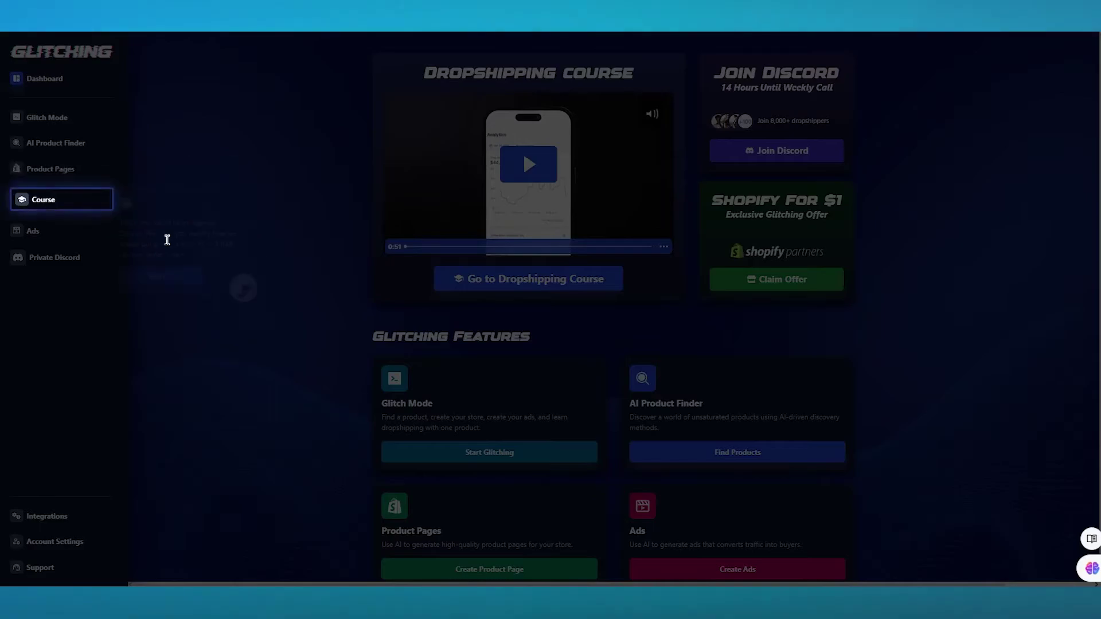
click(173, 286)
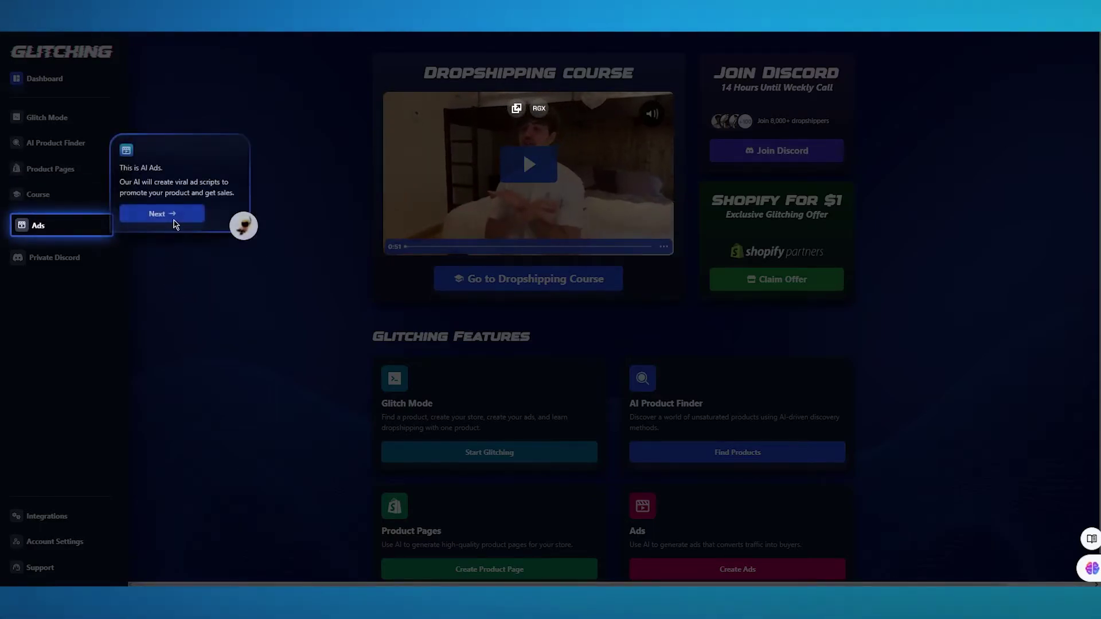
click(172, 222)
click(171, 244)
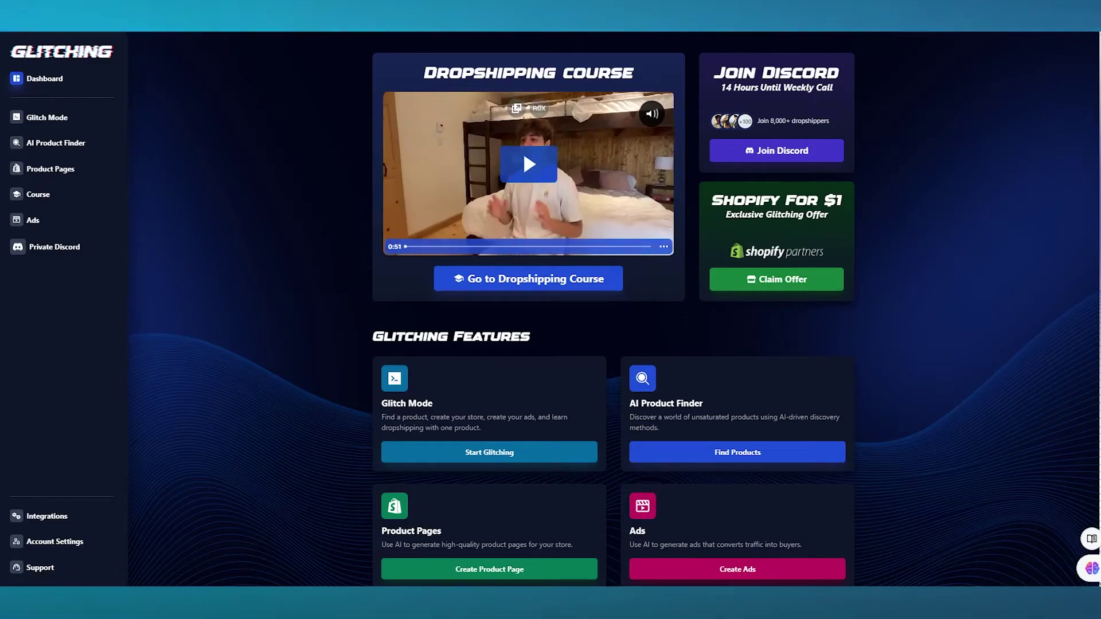
Step: Run Glitch Mode to generate the Reusable Gel Lint Roller product at $8.99 with $8.00 profit
click(50, 118)
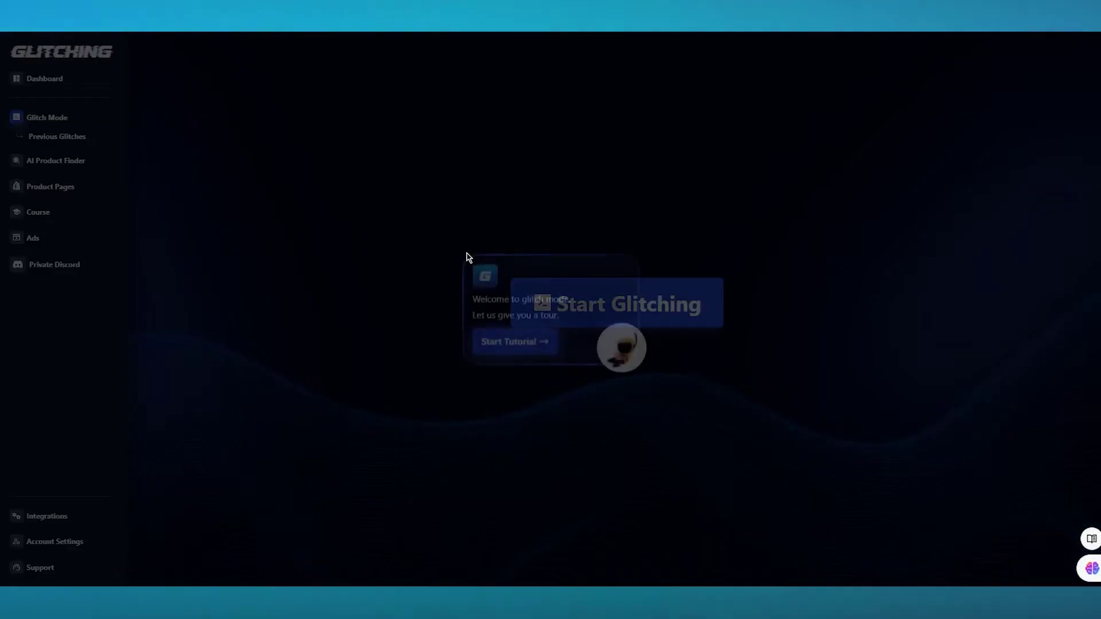
click(514, 341)
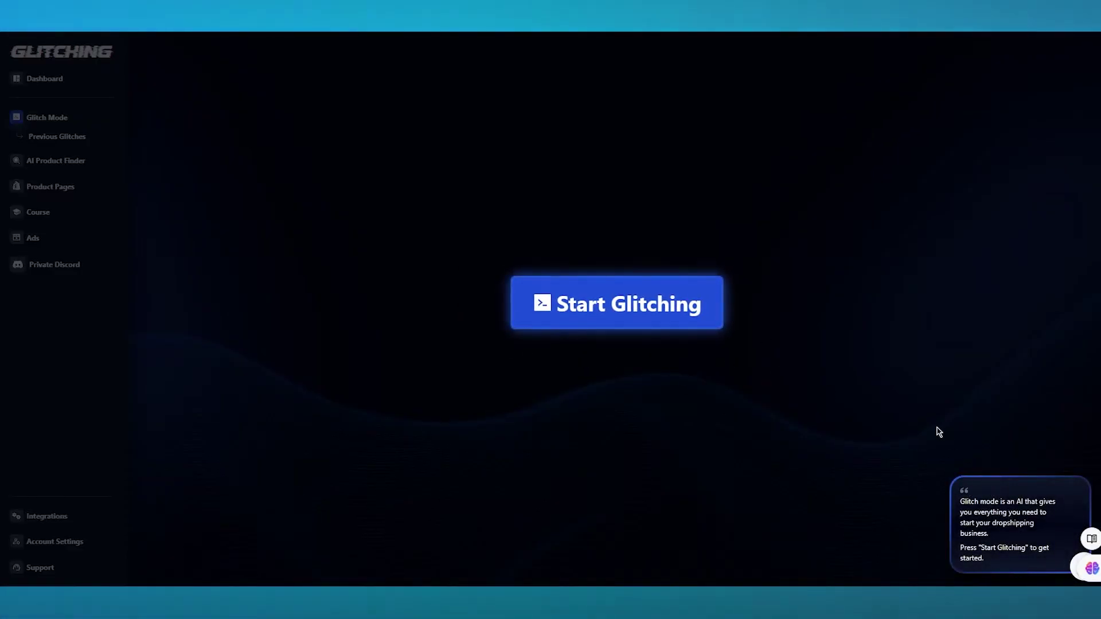
click(630, 311)
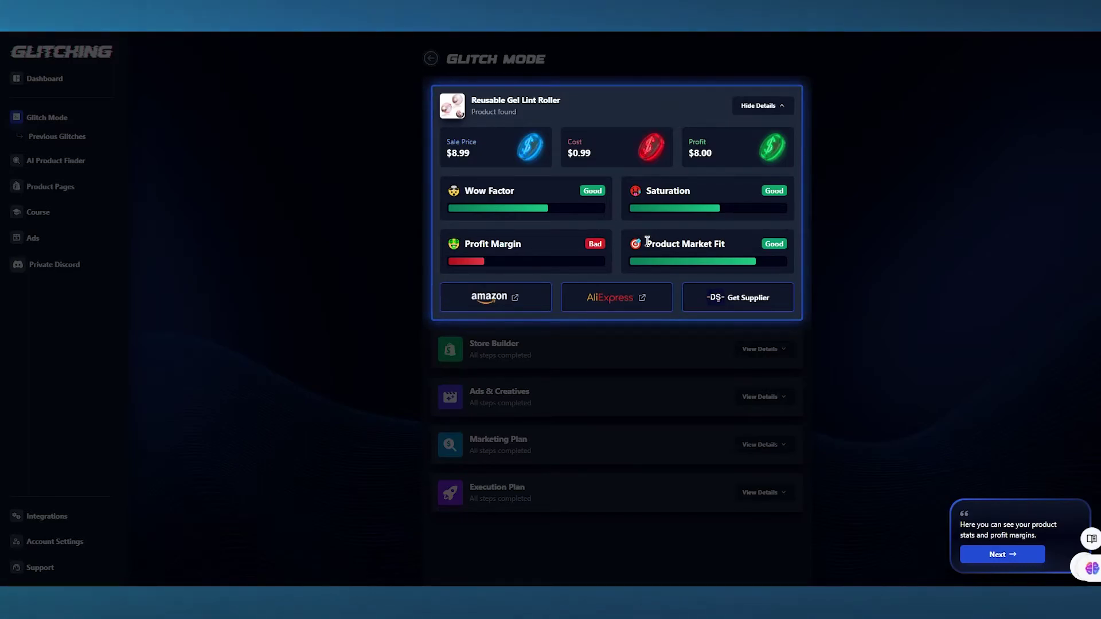
Step: Step the Glitch Mode tour through Store Builder, Ads & Creatives, Marketing Plan and Execution Plan
click(1006, 557)
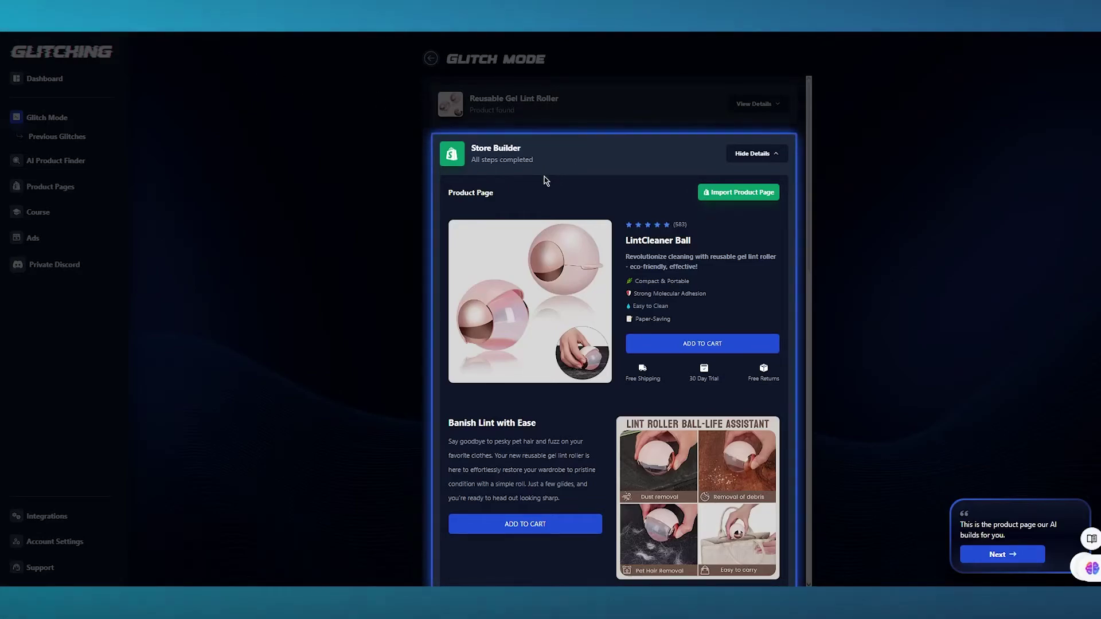
scroll(546, 176, down, 15)
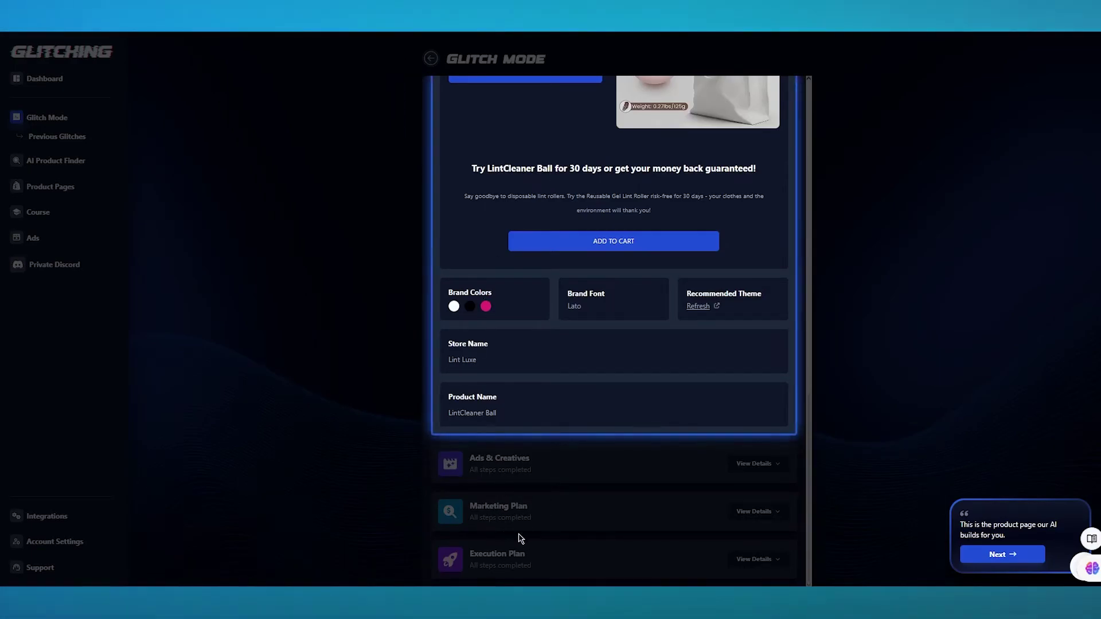
click(1004, 560)
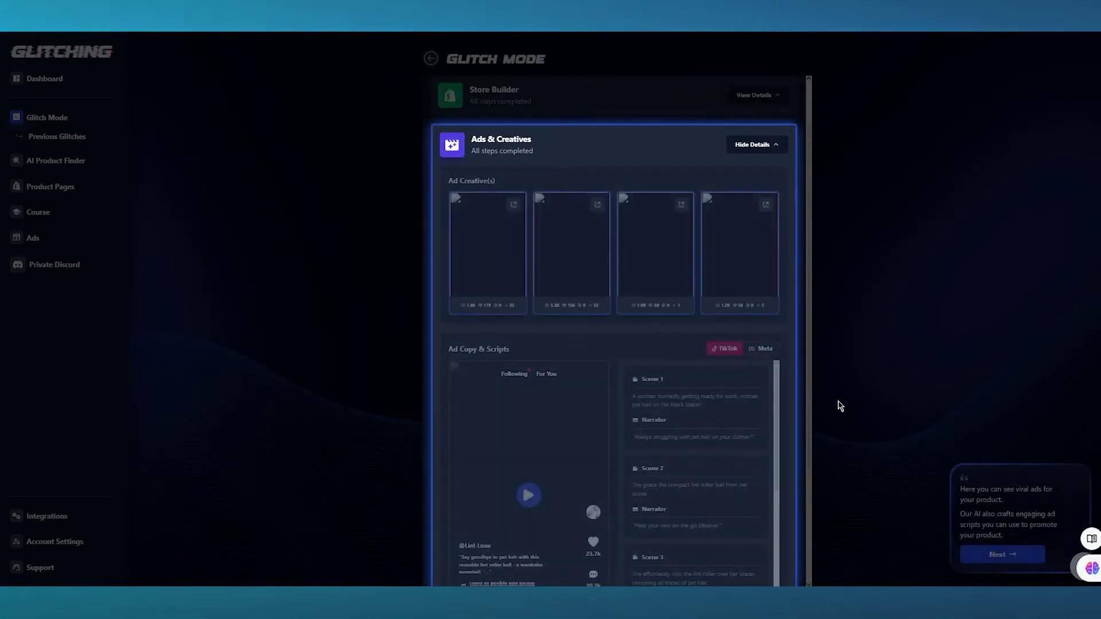
click(977, 560)
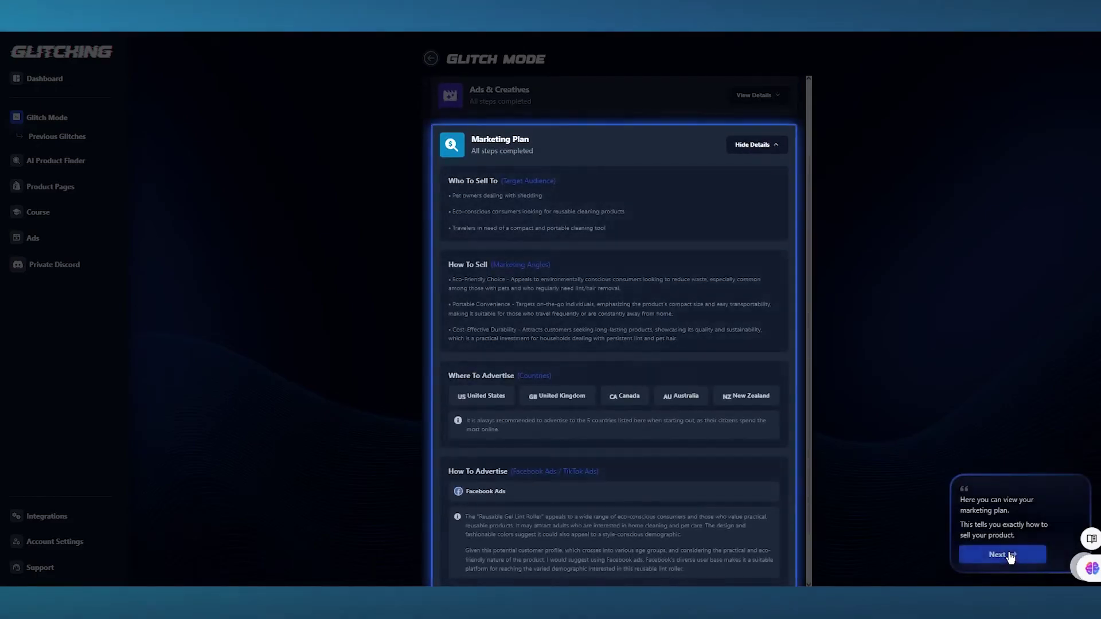
click(1006, 557)
click(1009, 558)
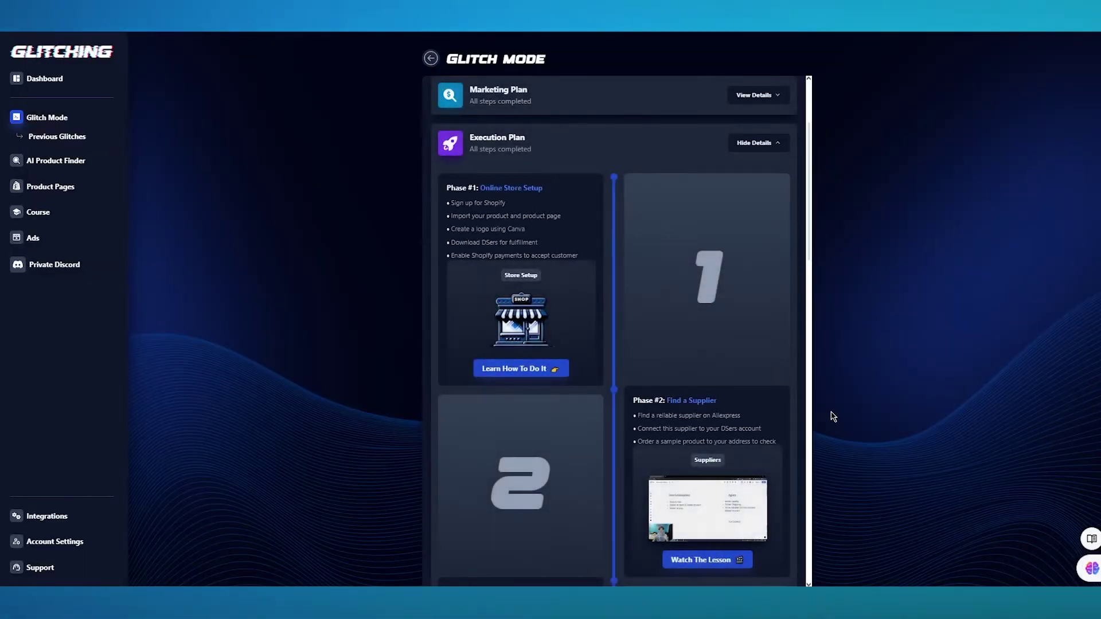
scroll(691, 374, down, 5)
scroll(571, 103, up, 8)
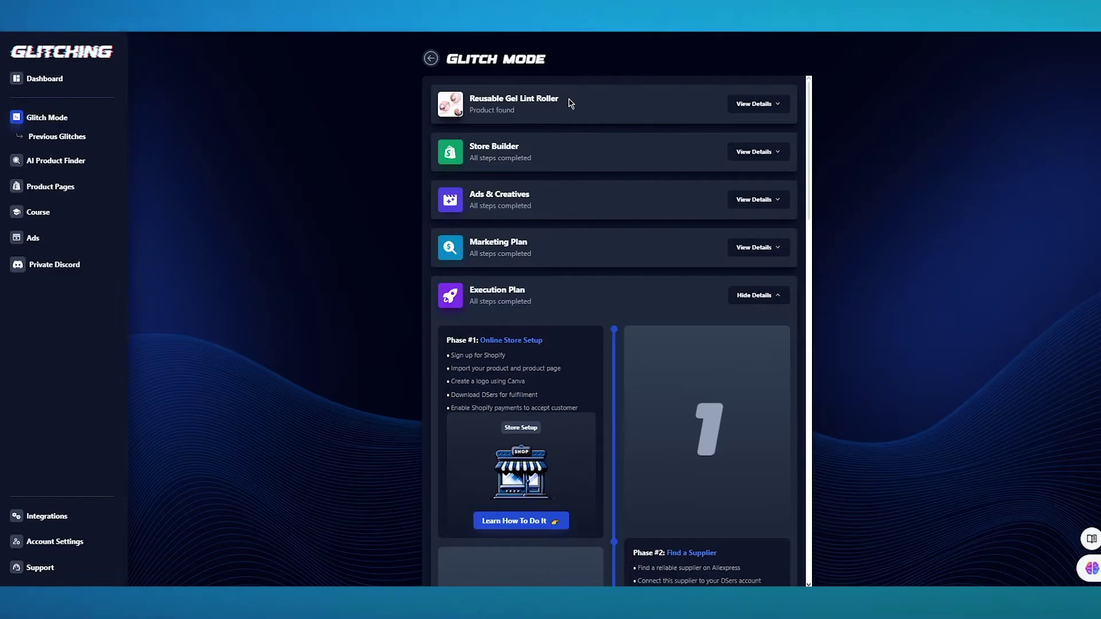
Step: Expand the Reusable Gel Lint Roller details to review its Wow Factor, Saturation, Profit Margin and Market Fit ratings
click(740, 106)
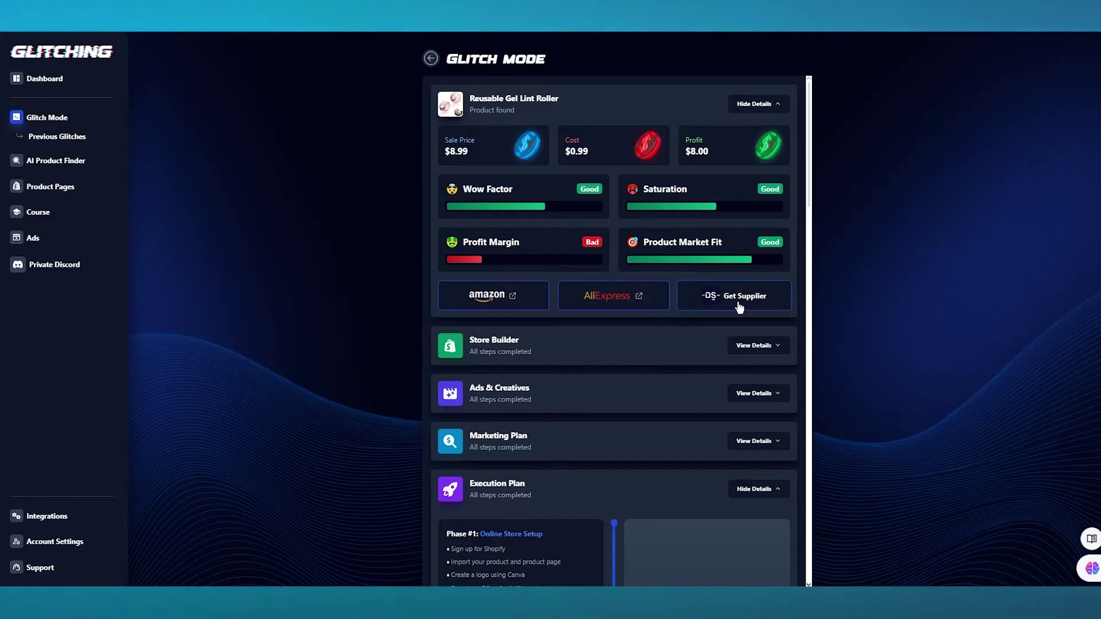
scroll(740, 308, down, 2)
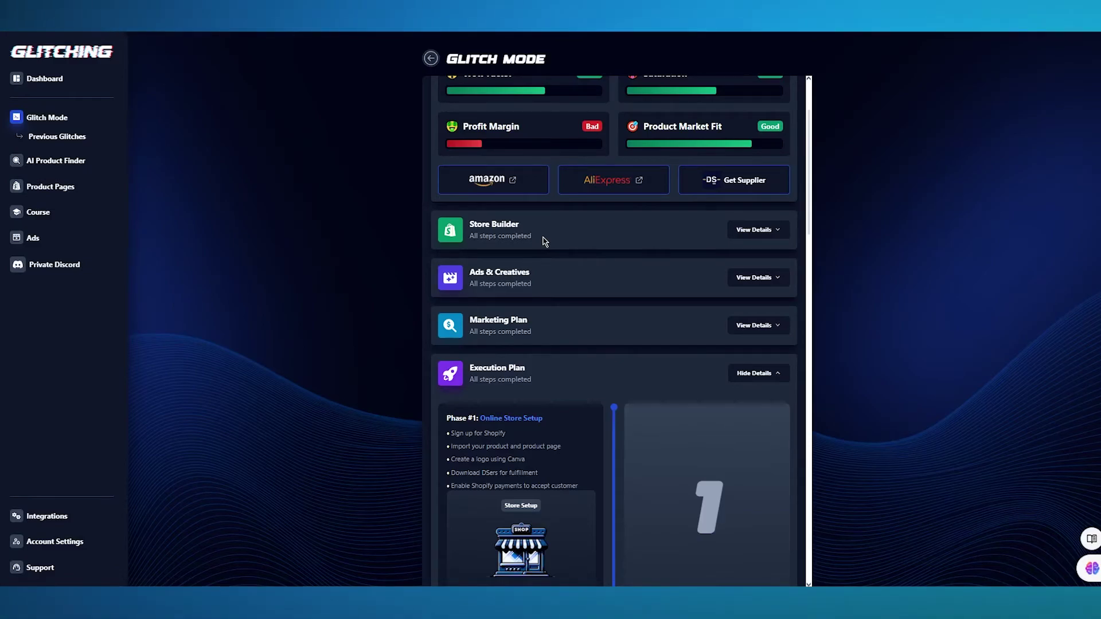
scroll(545, 242, down, 10)
scroll(545, 240, up, 12)
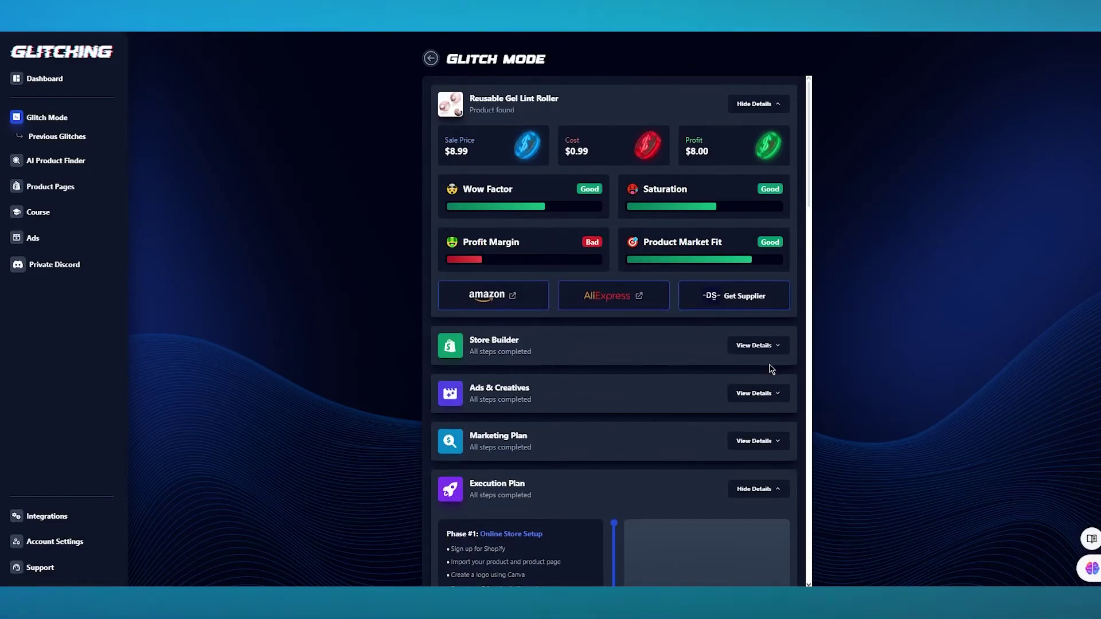